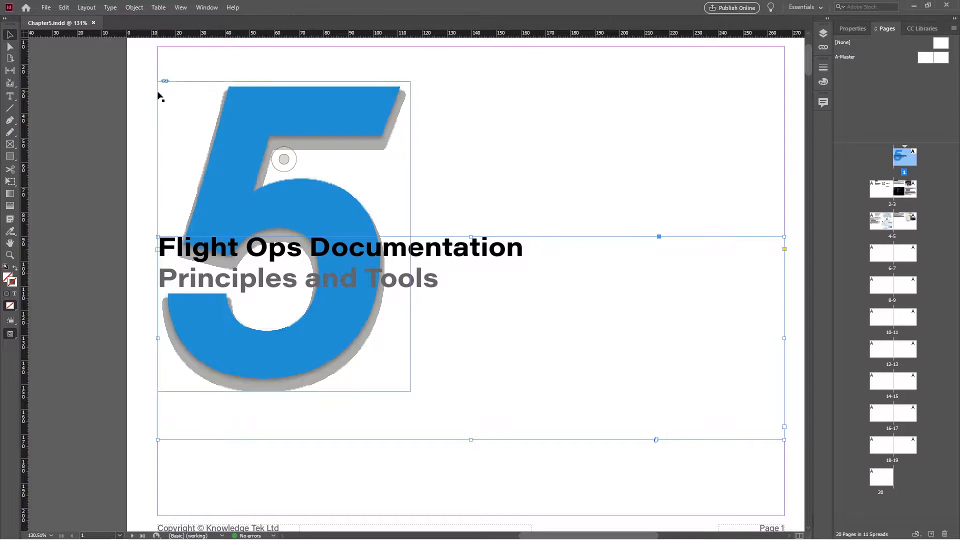
# Export the layout as Chapter5.pdf using the 2 page HQ spread PDF preset
pyautogui.click(46, 8)
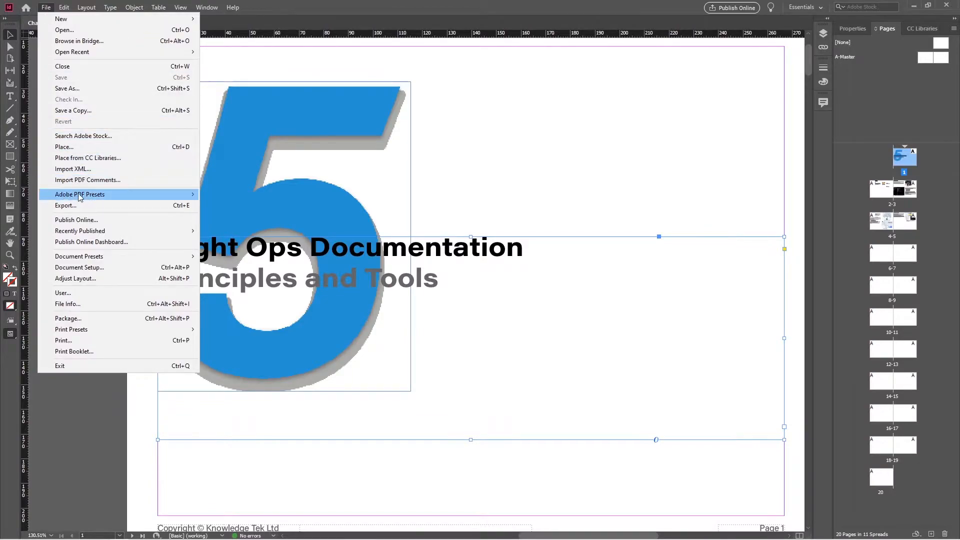
pyautogui.moveTo(90, 197)
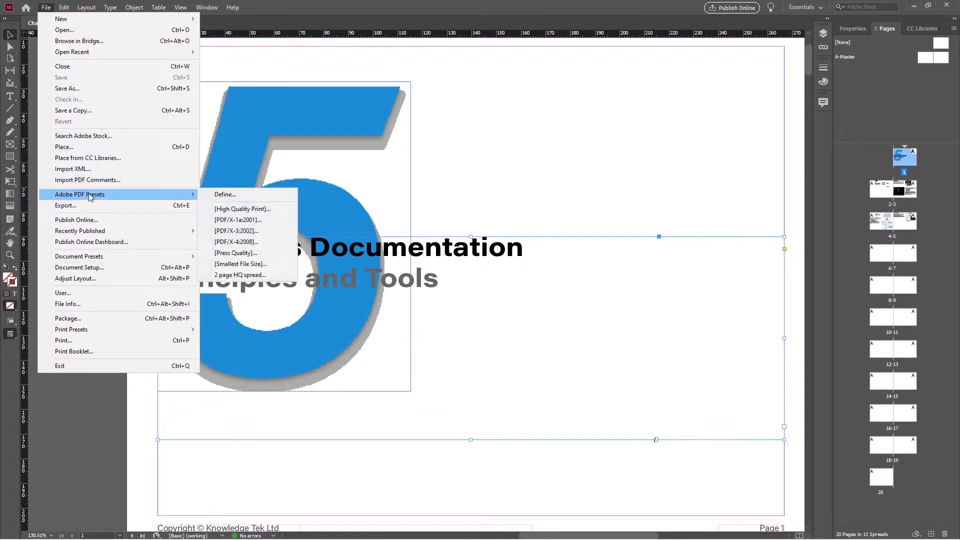
pyautogui.click(230, 275)
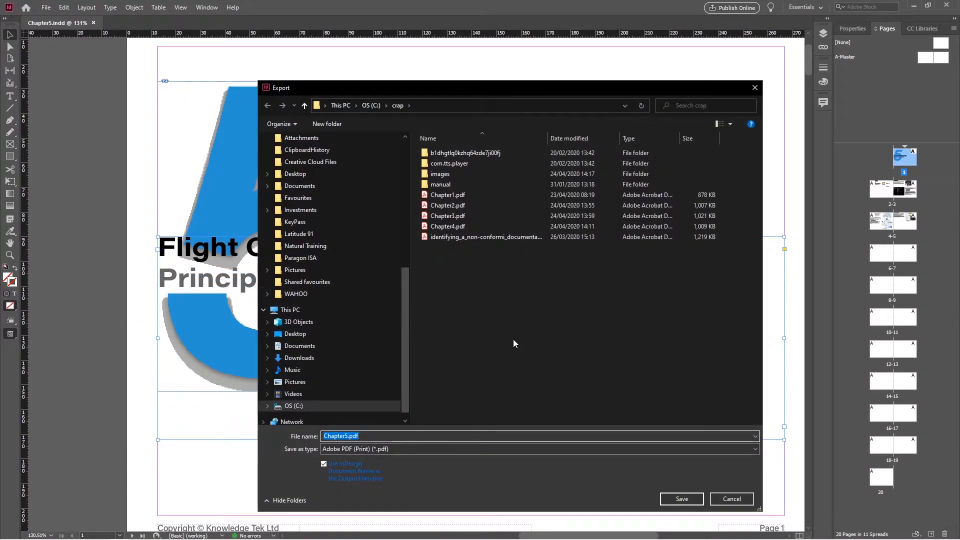
pyautogui.click(681, 499)
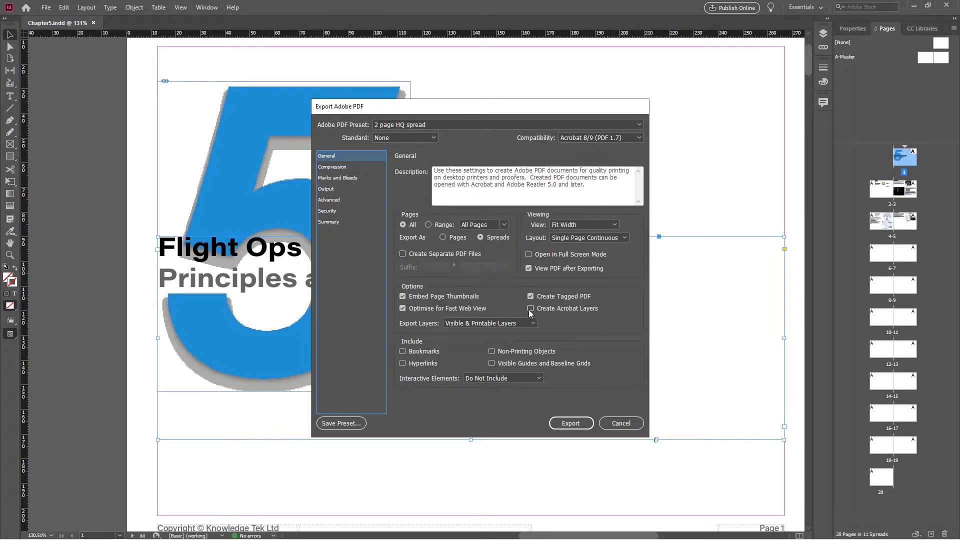
pyautogui.click(567, 423)
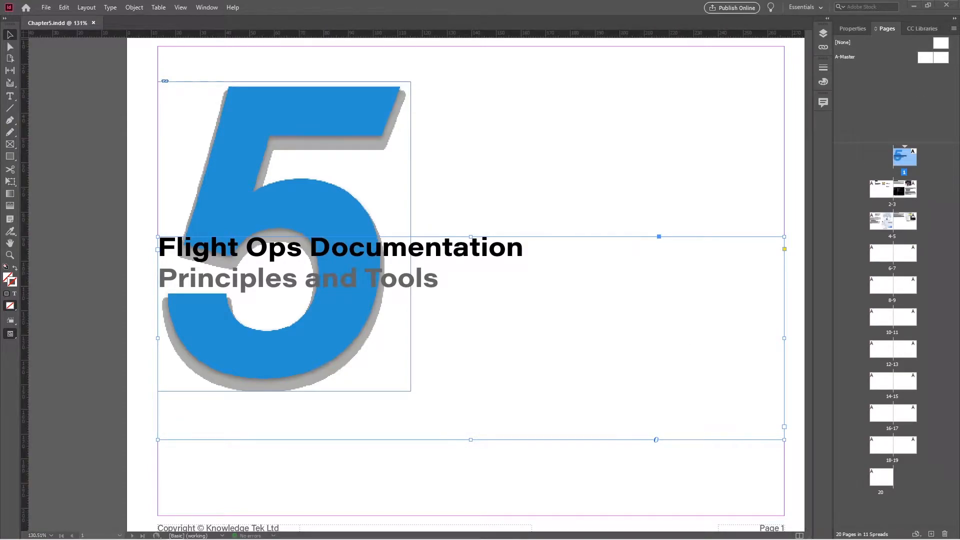
# Maximize the Acrobat window showing Chapter5.pdf and start Send for Comments from the Tools view
pyautogui.moveTo(547, 48)
pyautogui.mouseDown()
pyautogui.moveTo(520, 47)
pyautogui.moveTo(535, 47)
pyautogui.mouseUp()
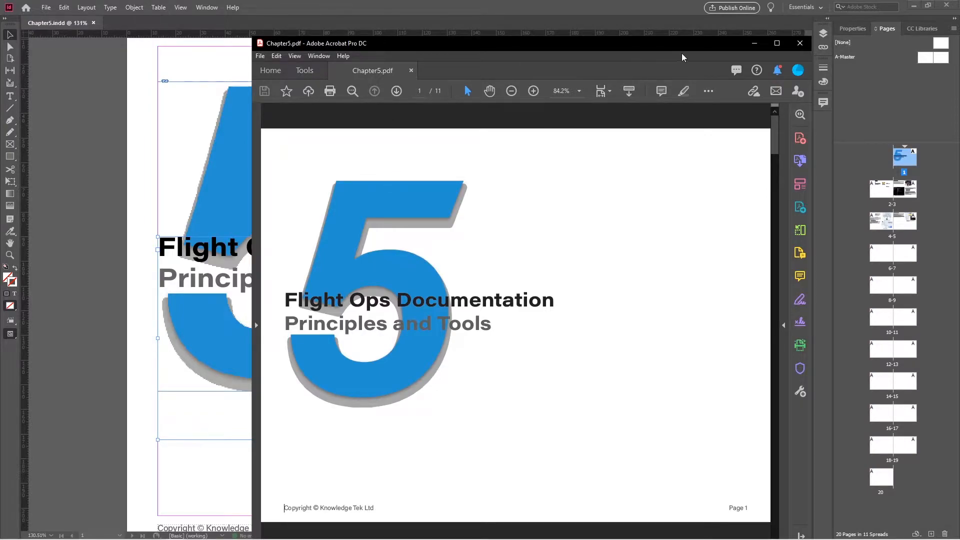
pyautogui.click(778, 44)
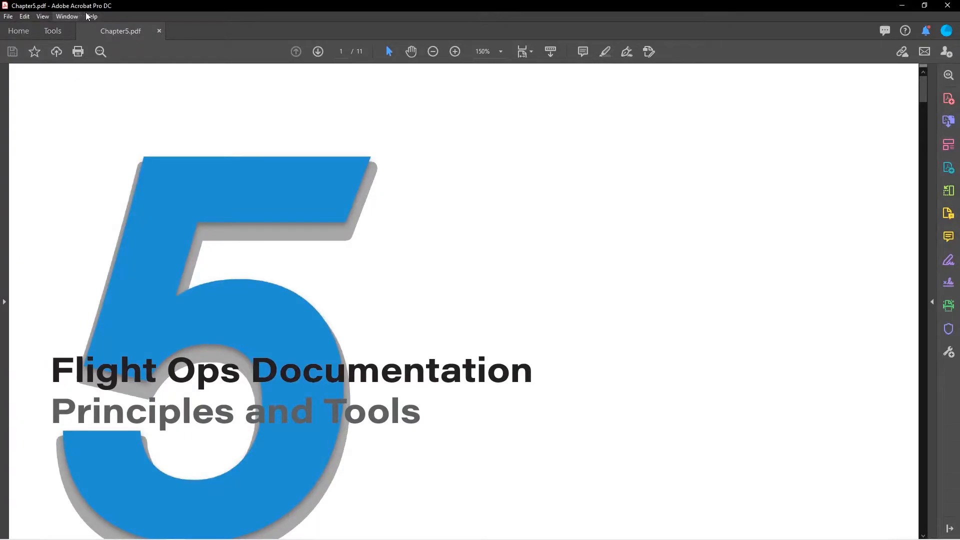
pyautogui.click(51, 33)
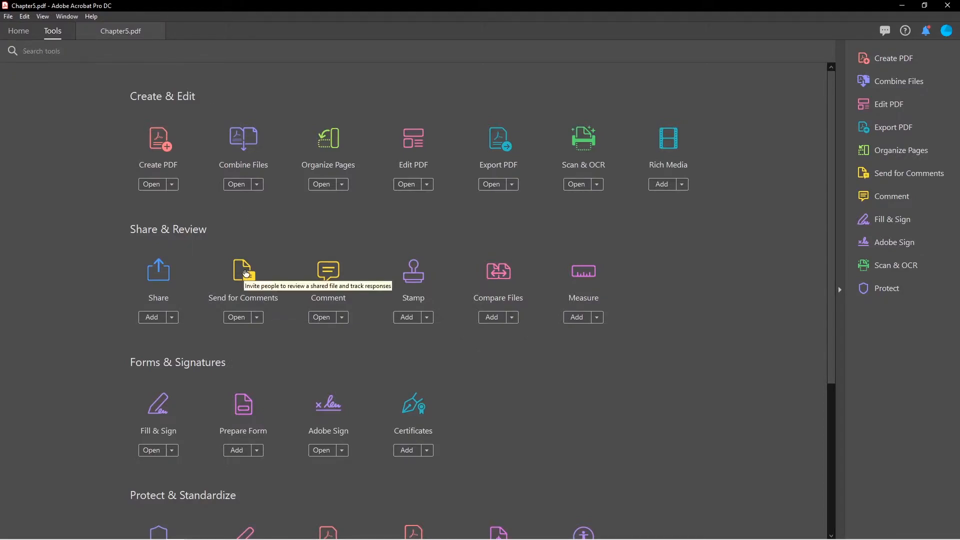
pyautogui.click(246, 273)
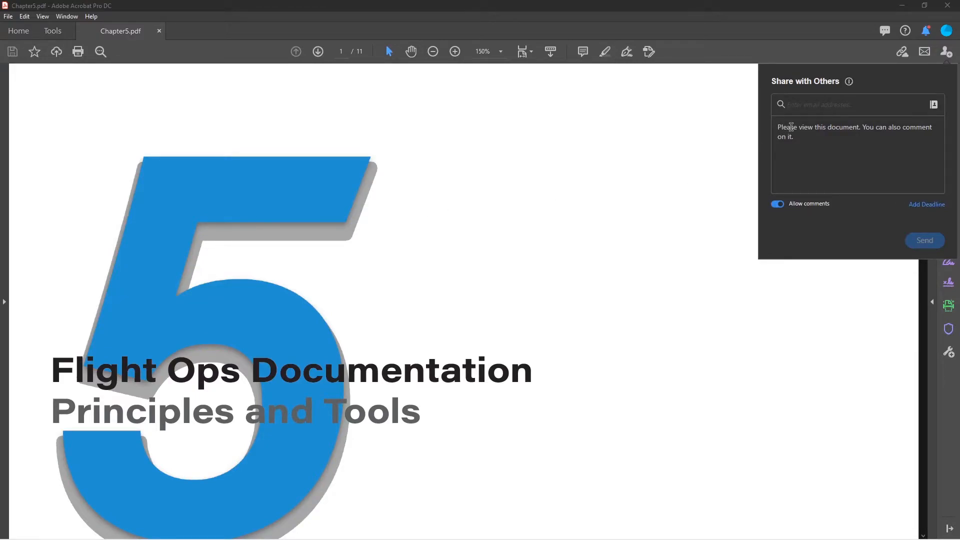
# Add the suggested reviewer contact as the invitation's recipient
pyautogui.write('jona')
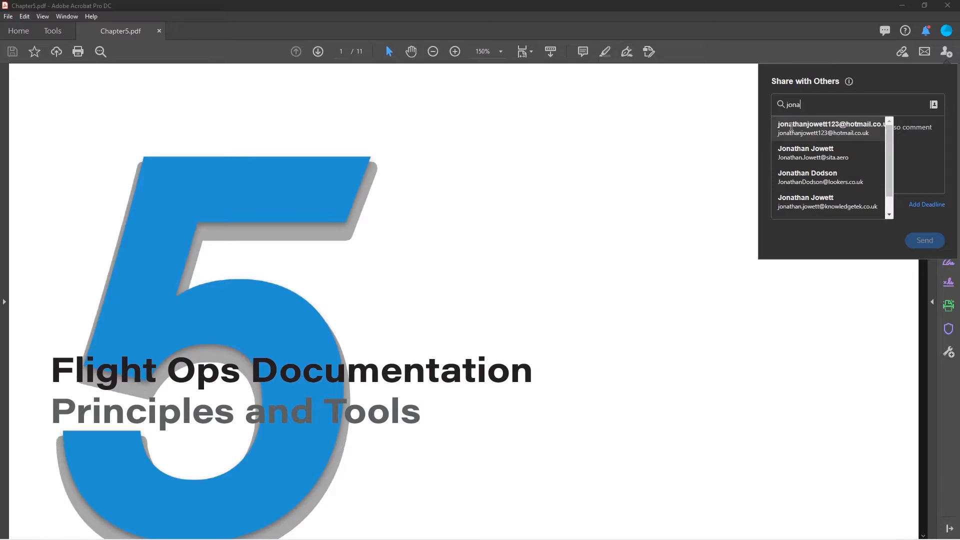
pyautogui.click(791, 127)
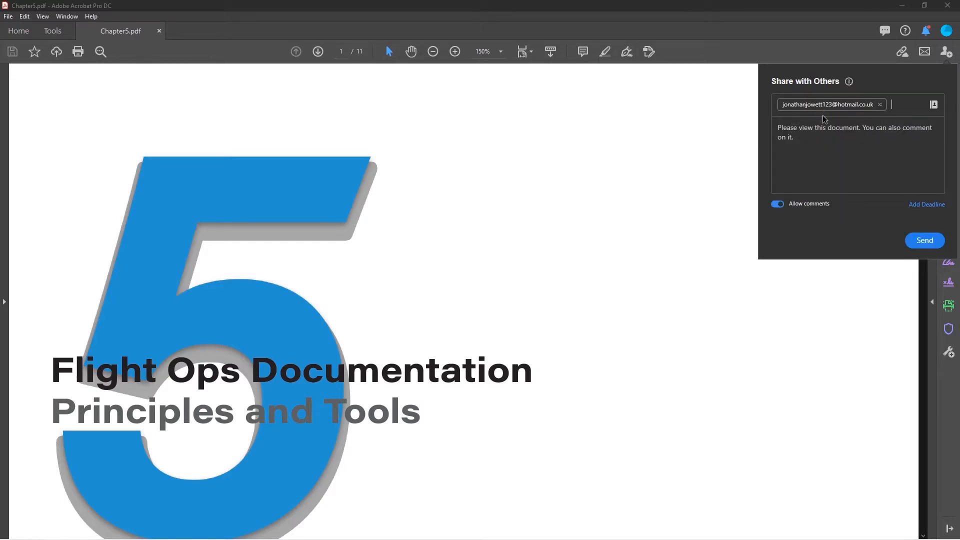
pyautogui.click(816, 134)
# Set a 30 April review deadline with a 27 April reminder and send the invitation
pyautogui.click(927, 206)
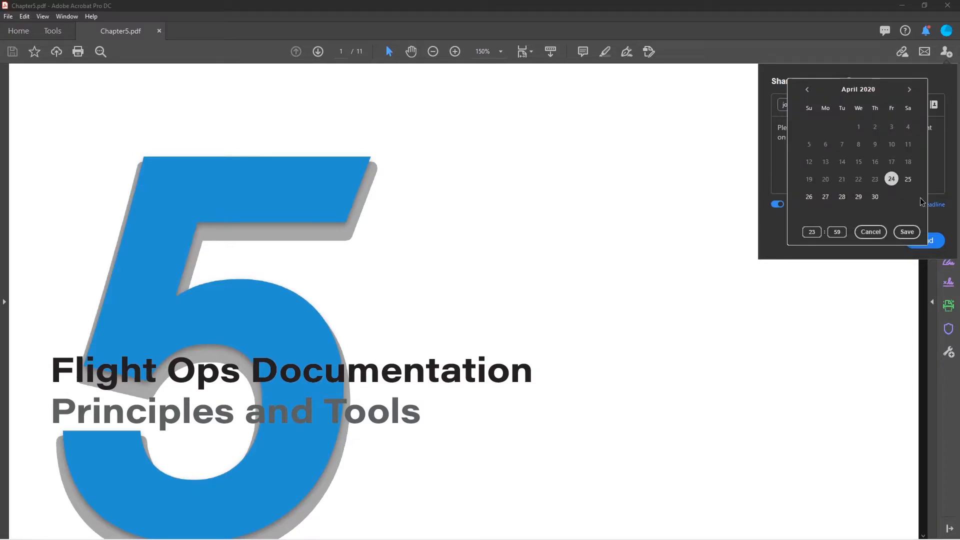
pyautogui.click(876, 198)
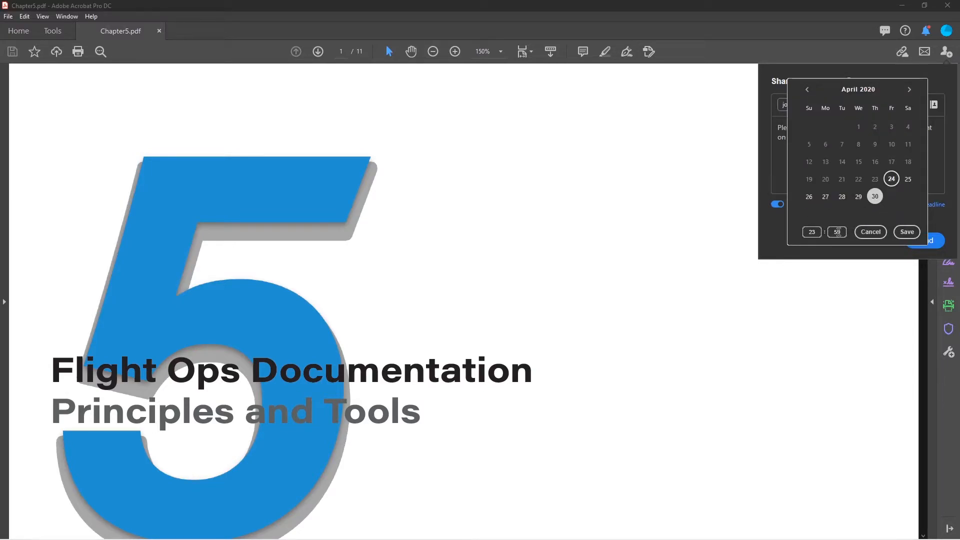
pyautogui.click(907, 232)
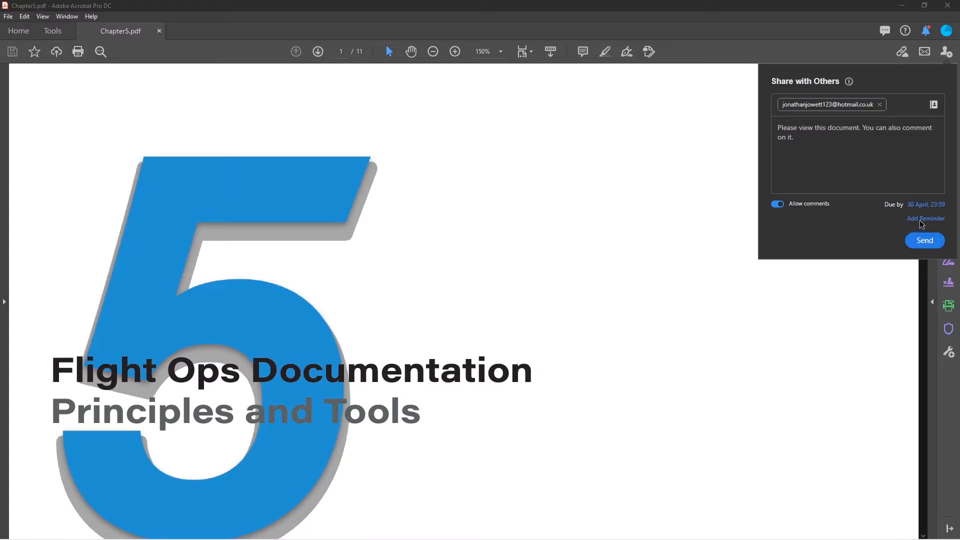
pyautogui.click(920, 220)
pyautogui.click(826, 196)
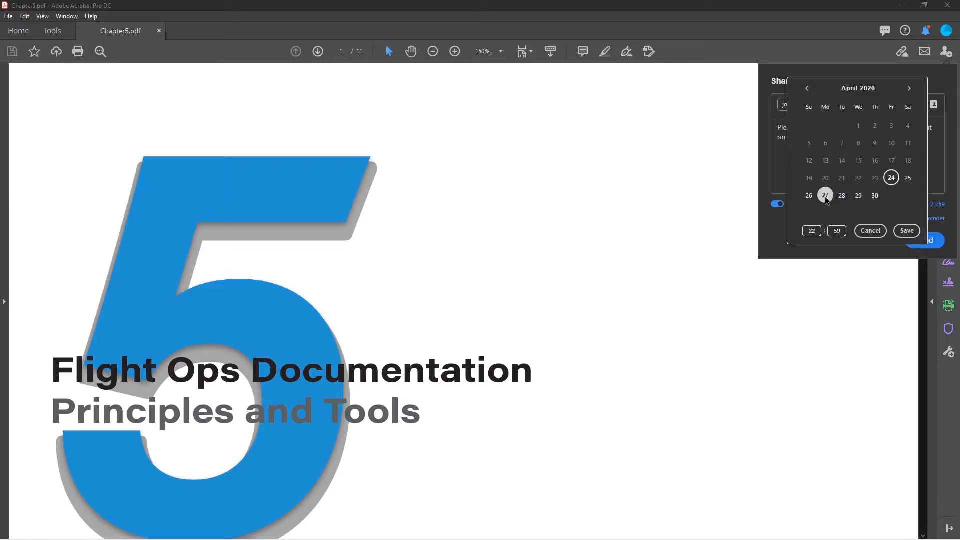
pyautogui.click(908, 231)
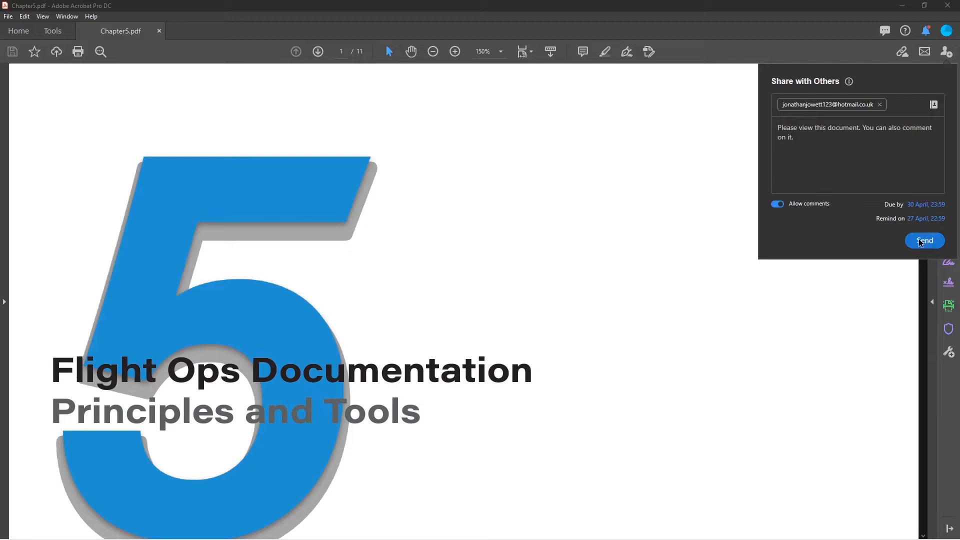
pyautogui.click(923, 242)
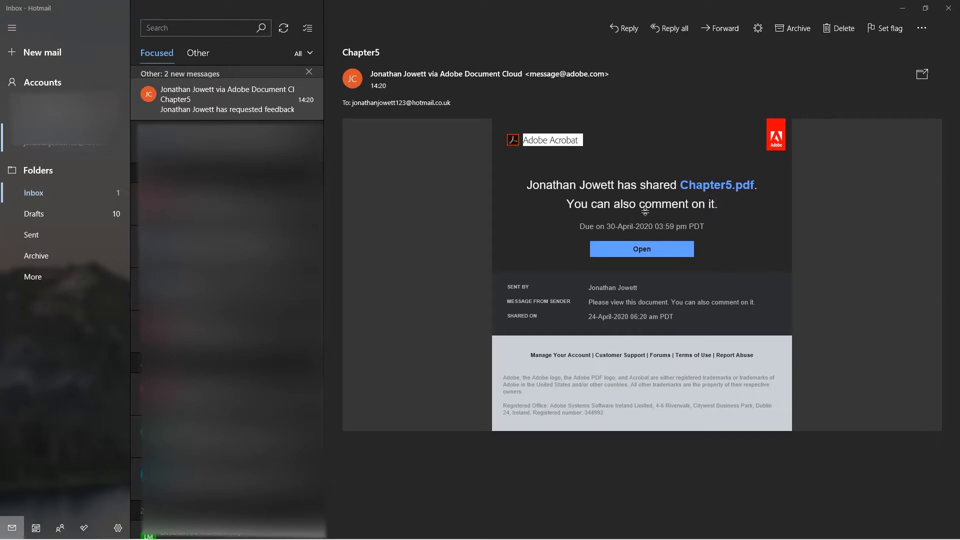
# Post a sticky-note comment 'Please make this number smaller' beside the large 5 in the online review
pyautogui.click(641, 250)
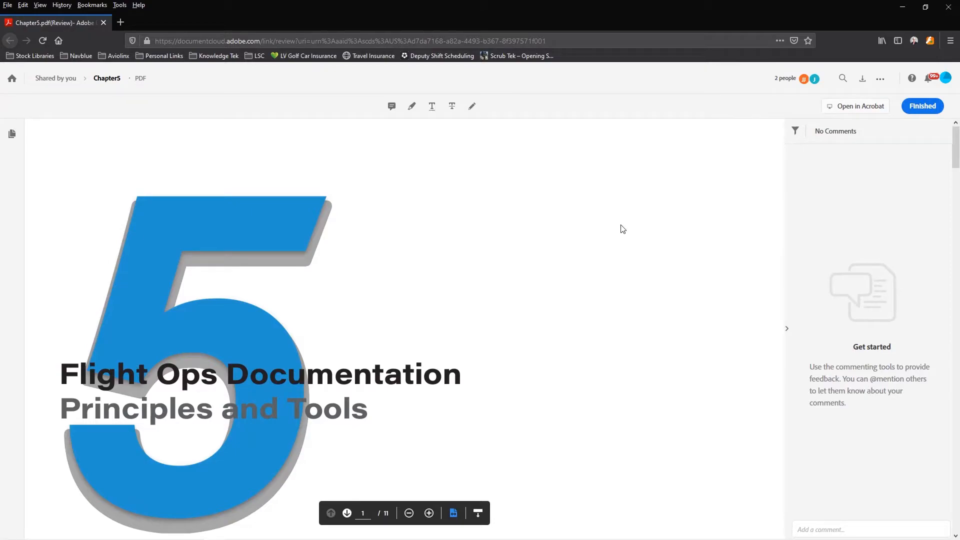
pyautogui.click(392, 108)
pyautogui.click(375, 203)
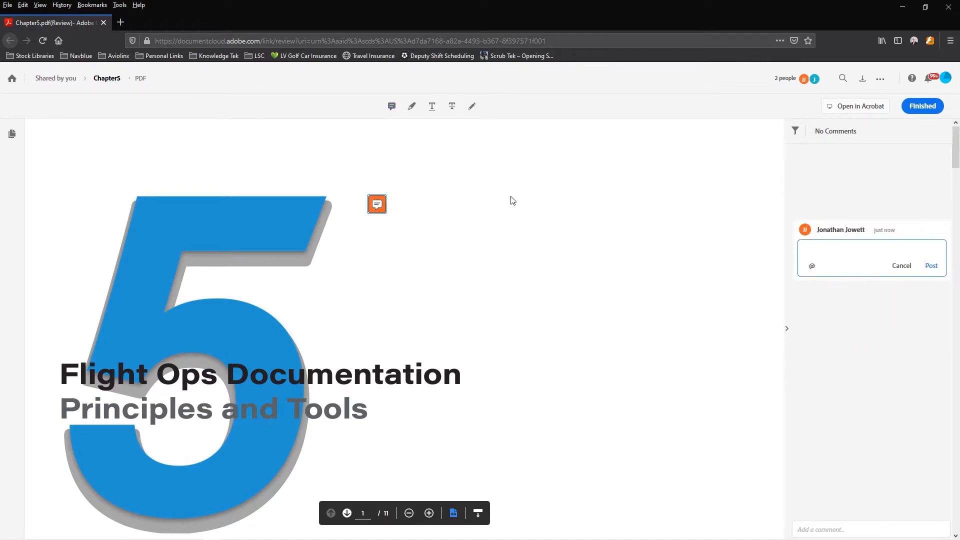
pyautogui.write('Please make this number sna')
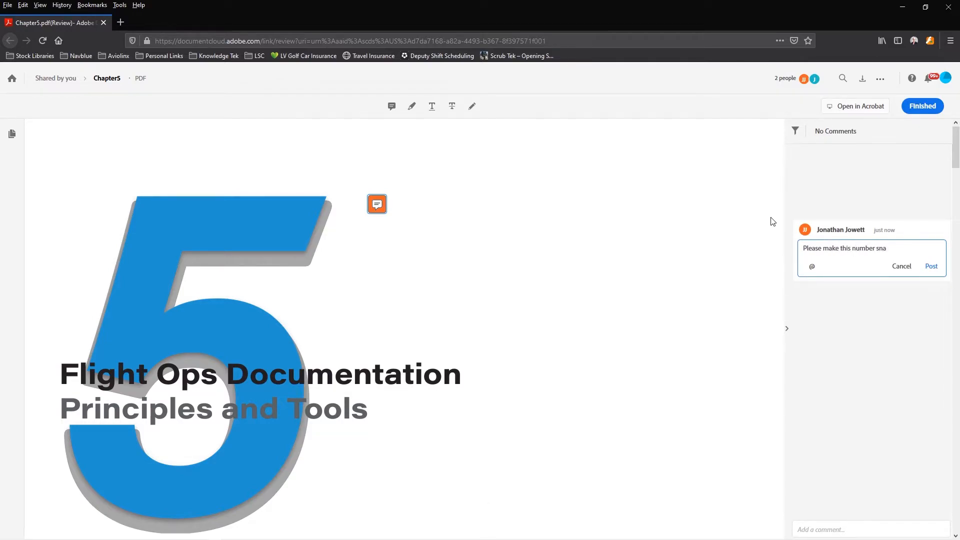
pyautogui.press('BackSpace')
pyautogui.write('maller')
pyautogui.click(931, 266)
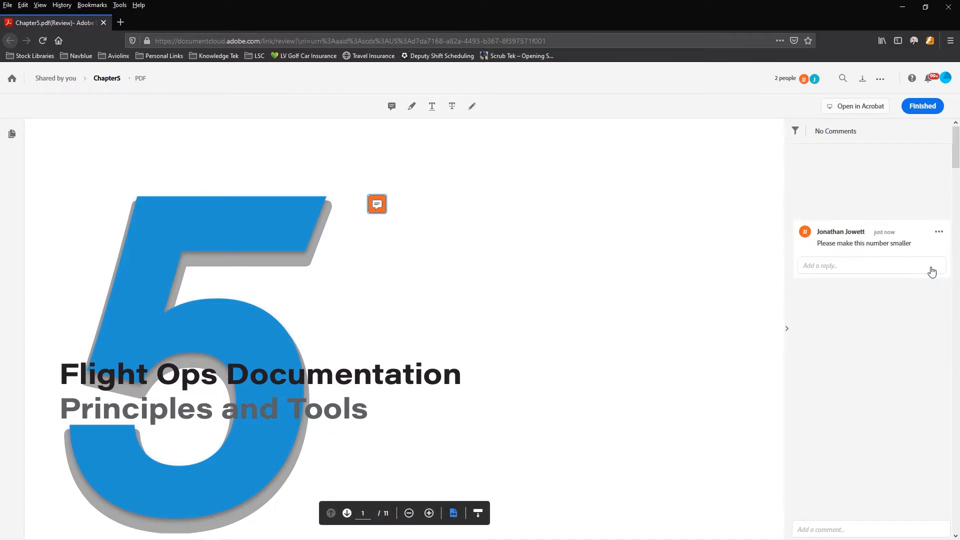
pyautogui.scroll(-1, 569, 317)
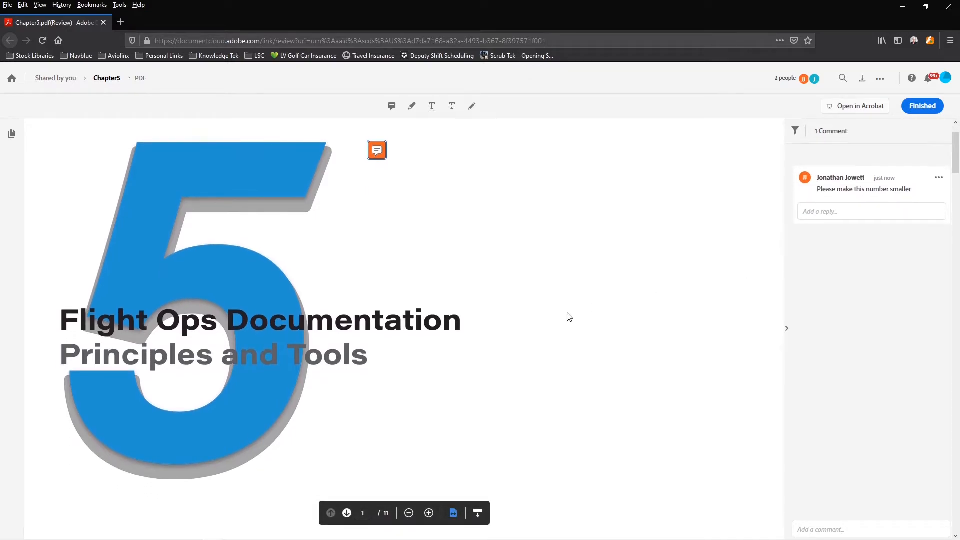
pyautogui.click(413, 107)
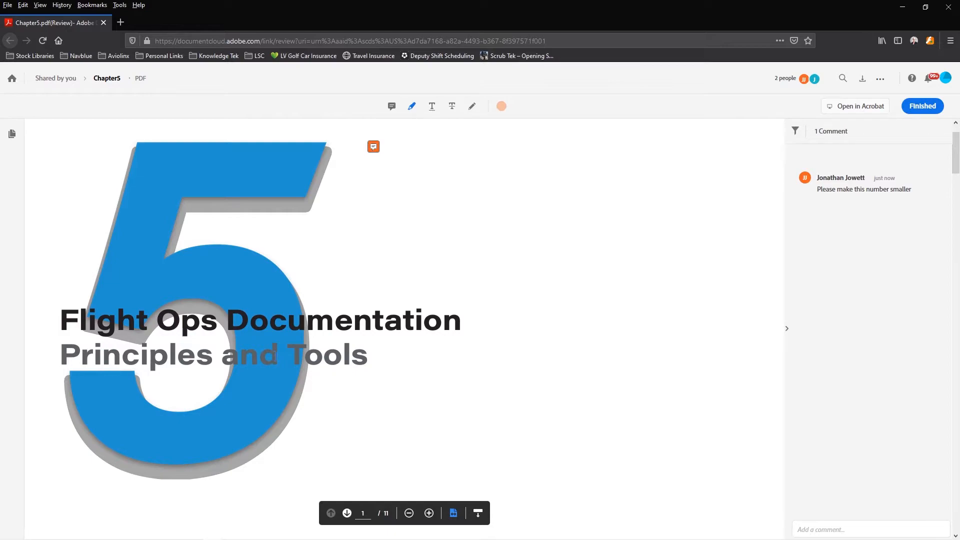
# Highlight 'and' in the subtitle with the comment 'replace with &' and mark the review finished
pyautogui.moveTo(221, 355); pyautogui.dragTo(276, 356)
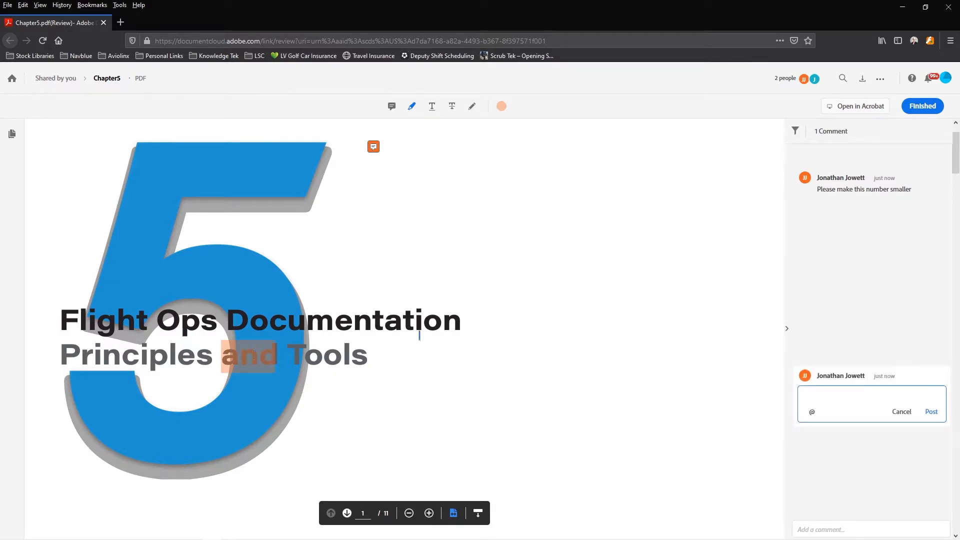
pyautogui.write('replace with &')
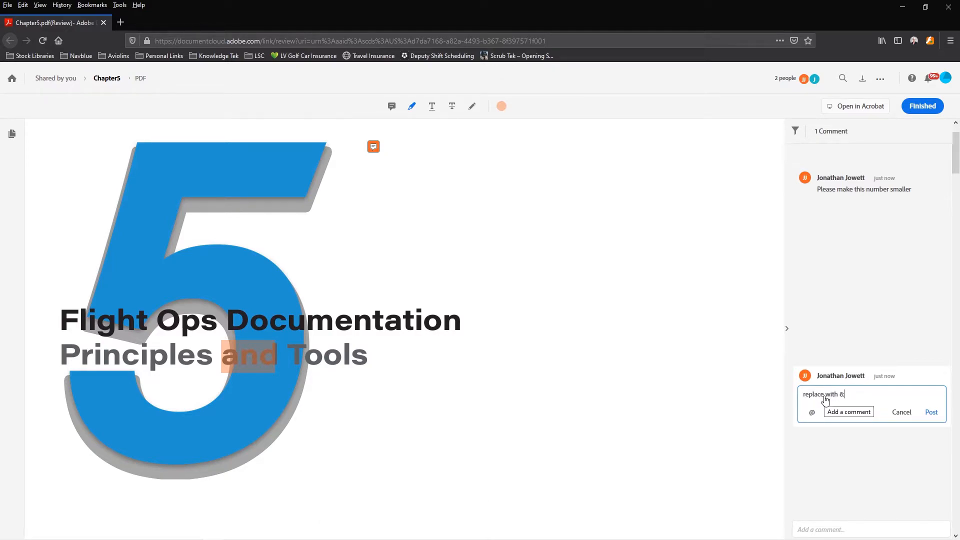
pyautogui.click(933, 414)
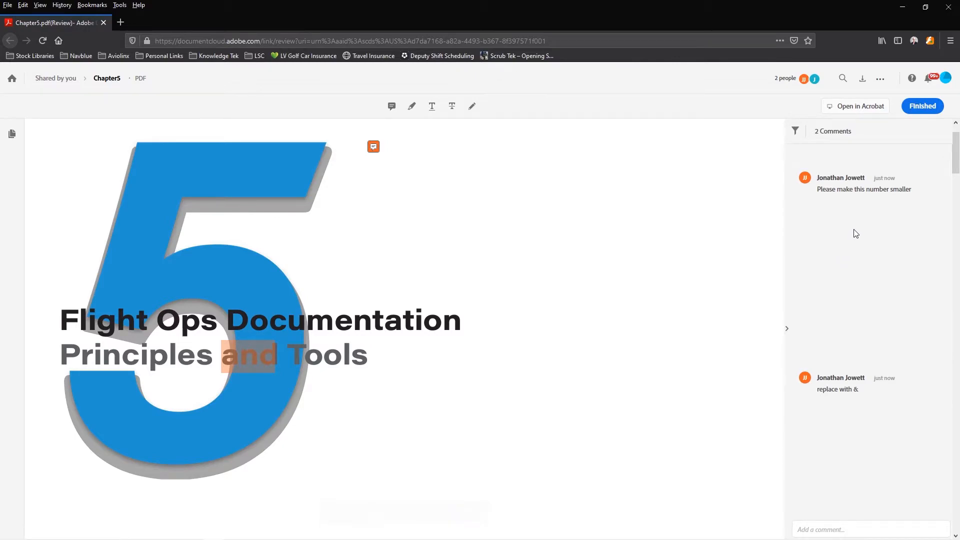
pyautogui.click(918, 108)
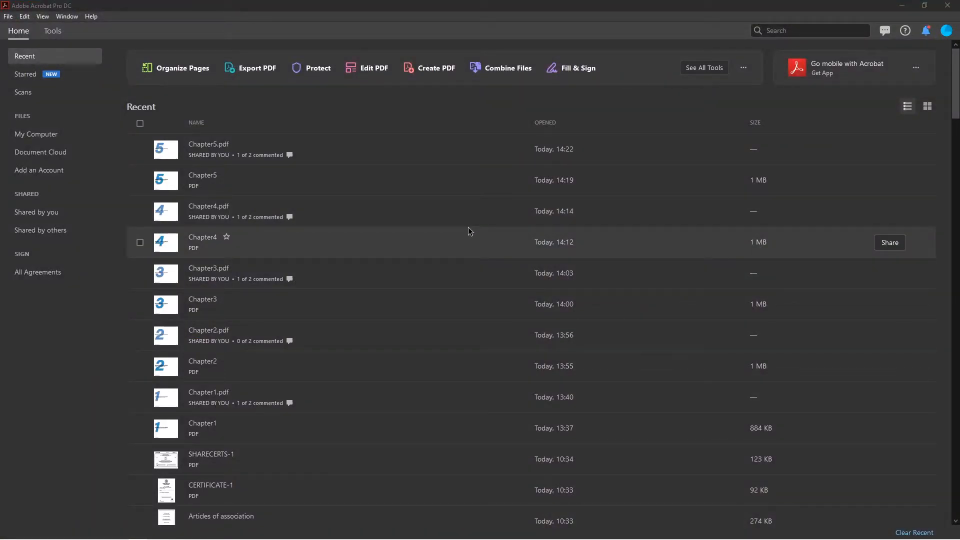
# Open the shared Chapter5.pdf from Acrobat's Recent list
pyautogui.doubleClick(216, 153)
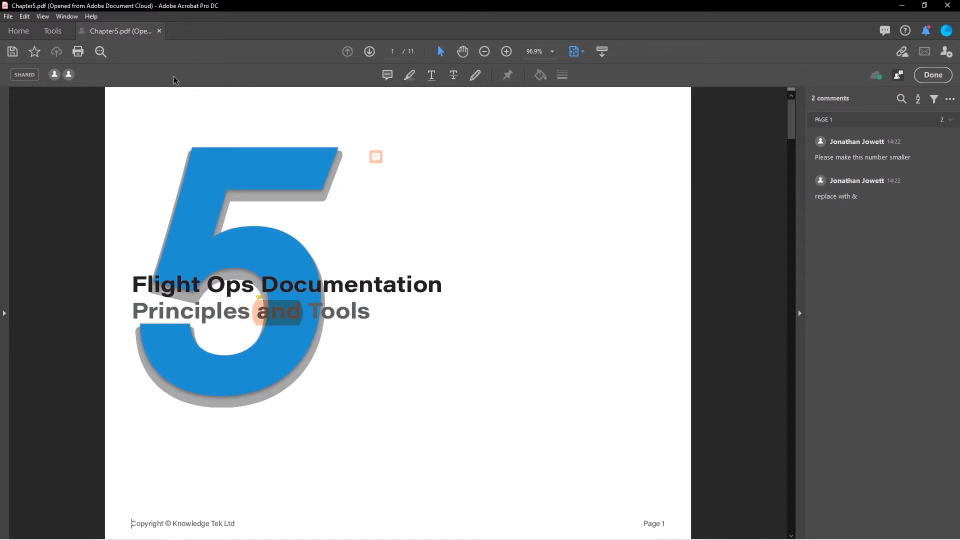
# Save a copy of the PDF with comments as Chapter5commented.pdf in C:\crap
pyautogui.click(13, 53)
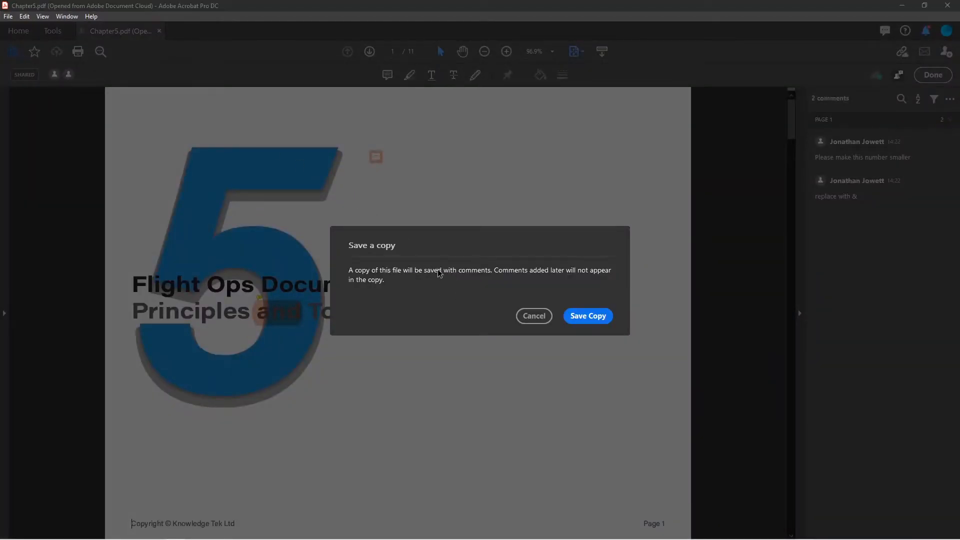
pyautogui.click(585, 318)
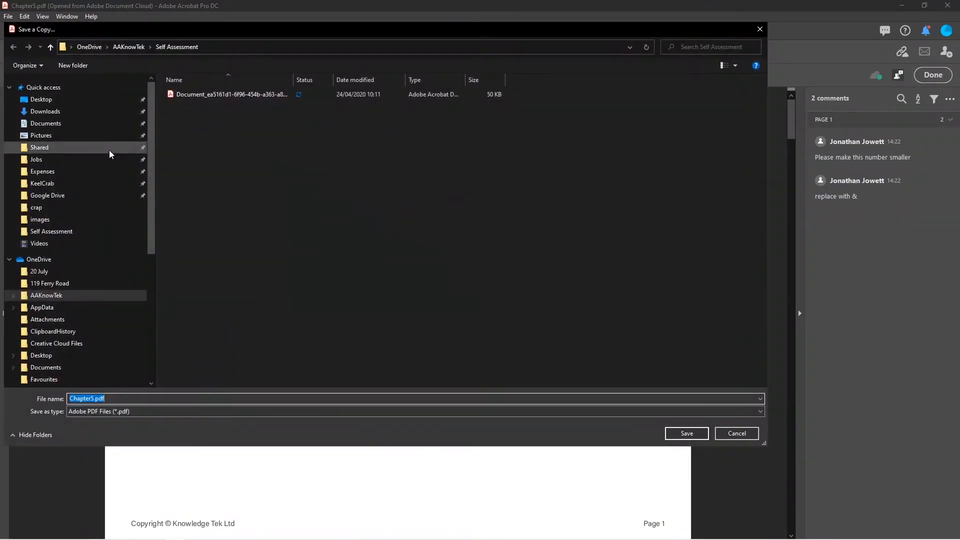
pyautogui.scroll(-6, 82, 250)
pyautogui.scroll(-1, 84, 249)
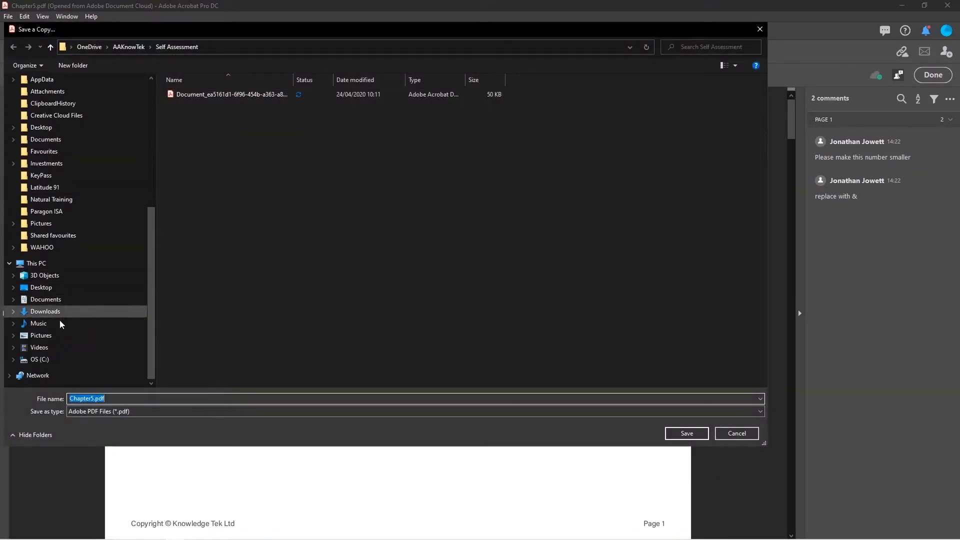
pyautogui.click(46, 359)
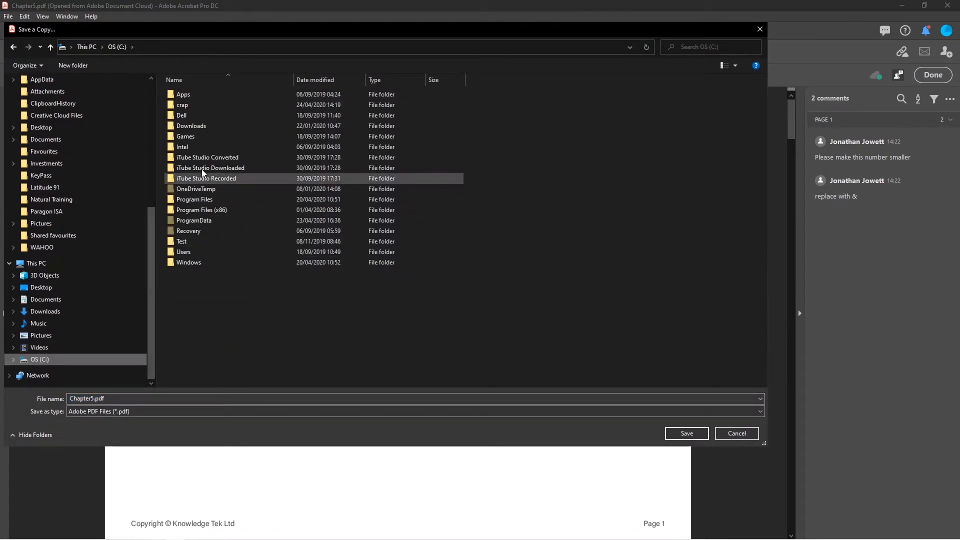
pyautogui.doubleClick(188, 108)
pyautogui.click(95, 399)
pyautogui.click(95, 399)
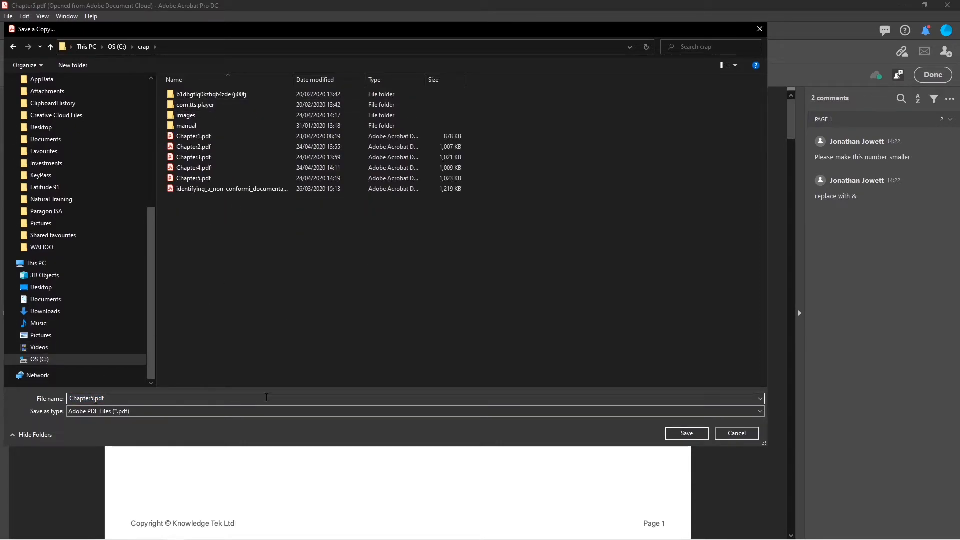
pyautogui.write('commented')
pyautogui.press('Return')
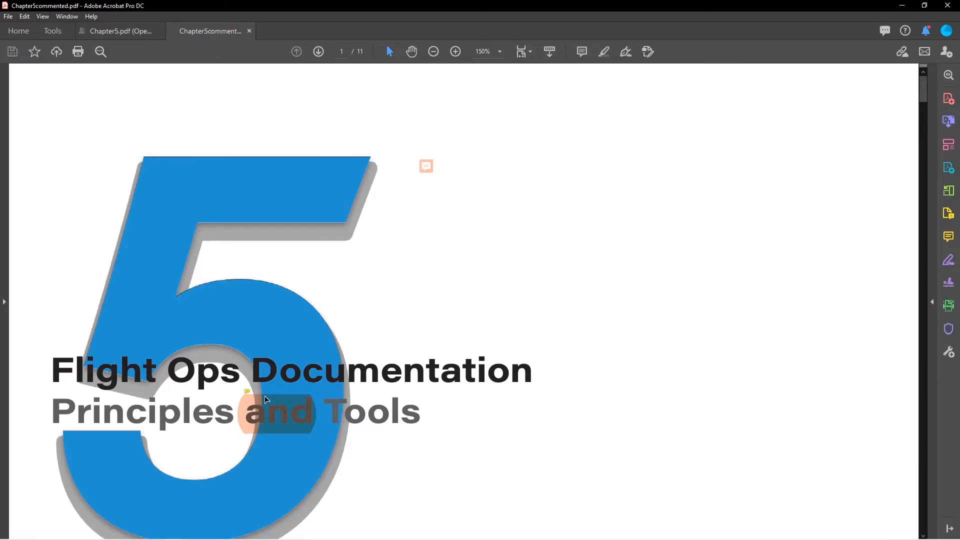
# Minimize Acrobat and return to InDesign with the title frame deselected
pyautogui.click(902, 5)
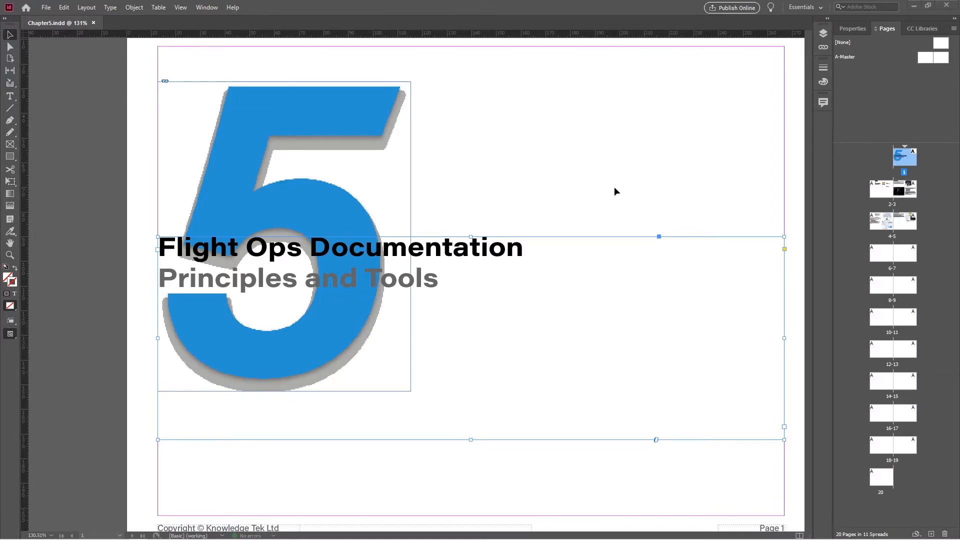
pyautogui.click(97, 187)
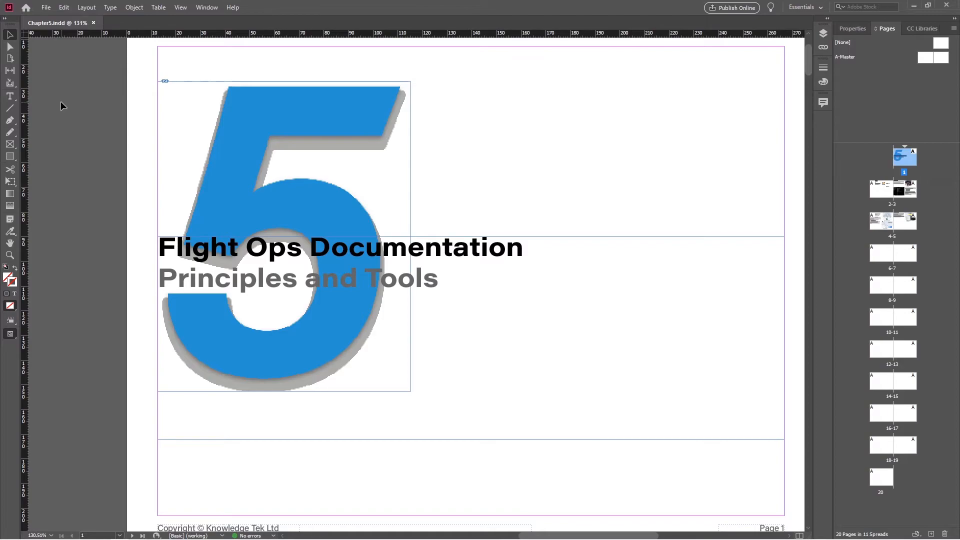
pyautogui.click(46, 8)
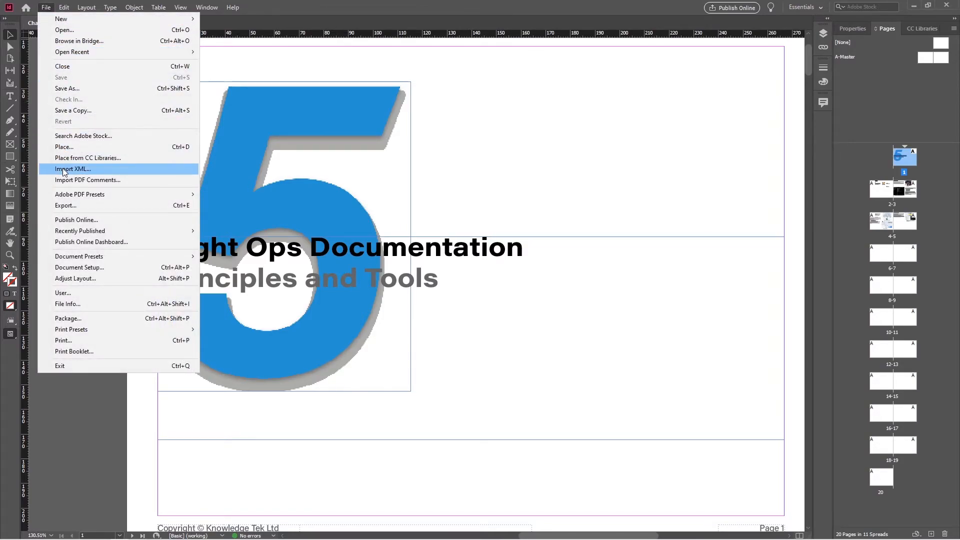
# Import the comments from C:\crap\Chapter5commented.pdf into Chapter5.indd
pyautogui.click(95, 183)
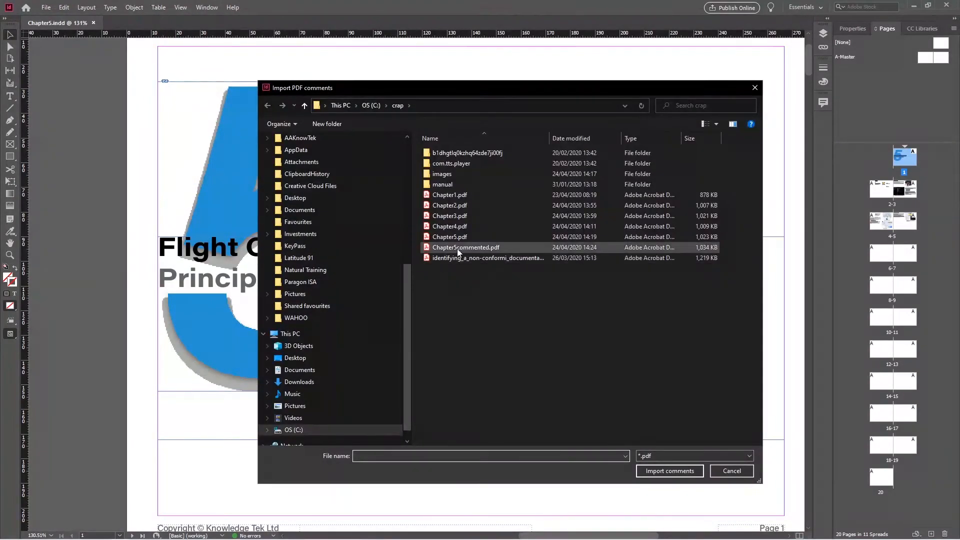
pyautogui.click(459, 250)
pyautogui.click(677, 470)
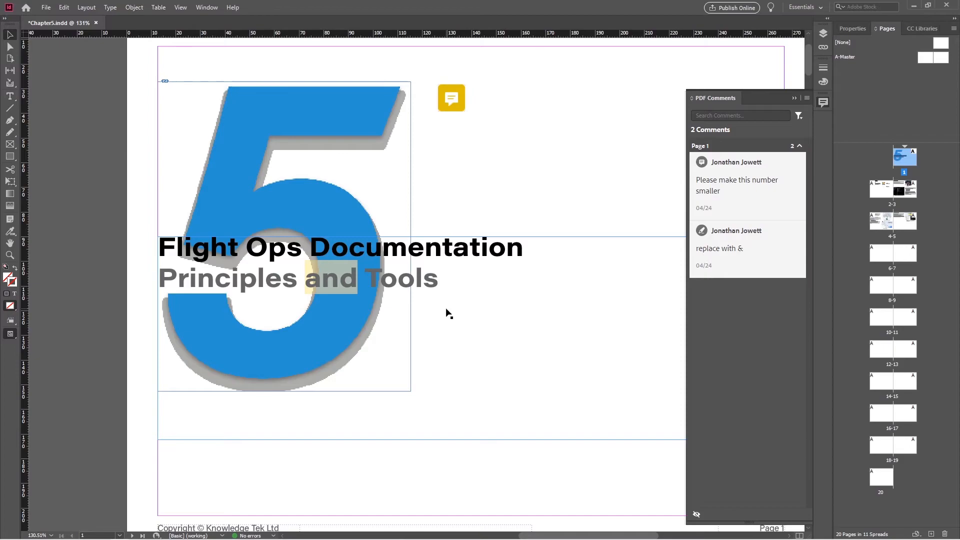
# Mark the 'Please make this number smaller' comment on the large 5 as resolved
pyautogui.click(349, 120)
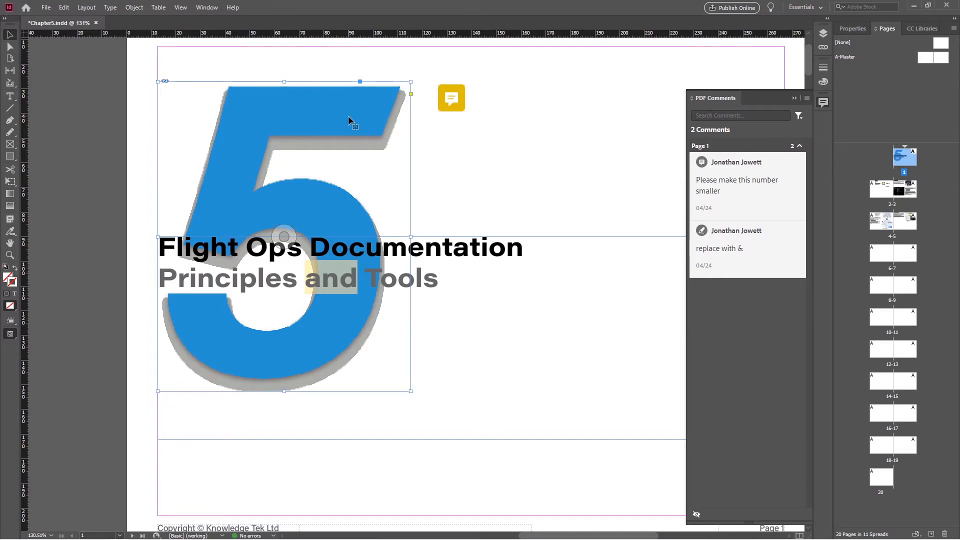
pyautogui.click(733, 180)
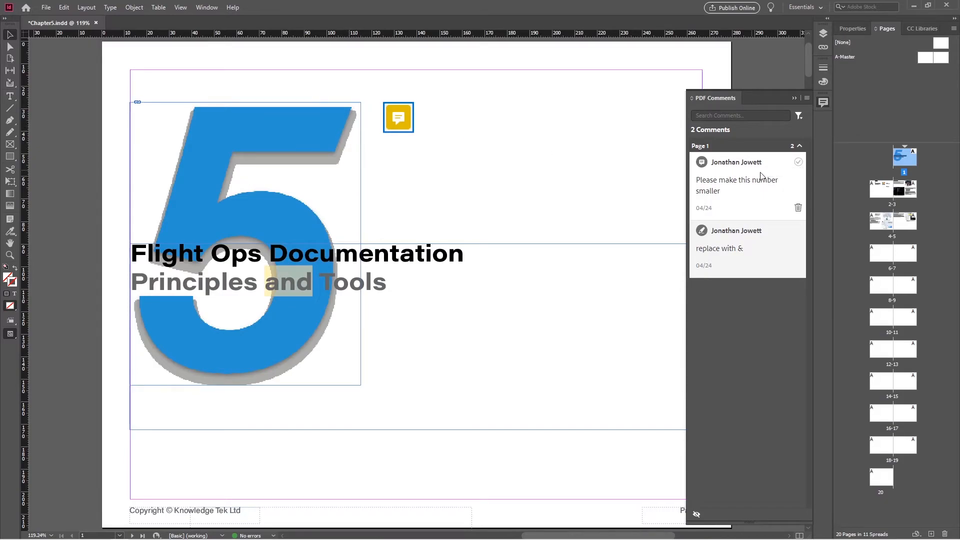
pyautogui.click(797, 165)
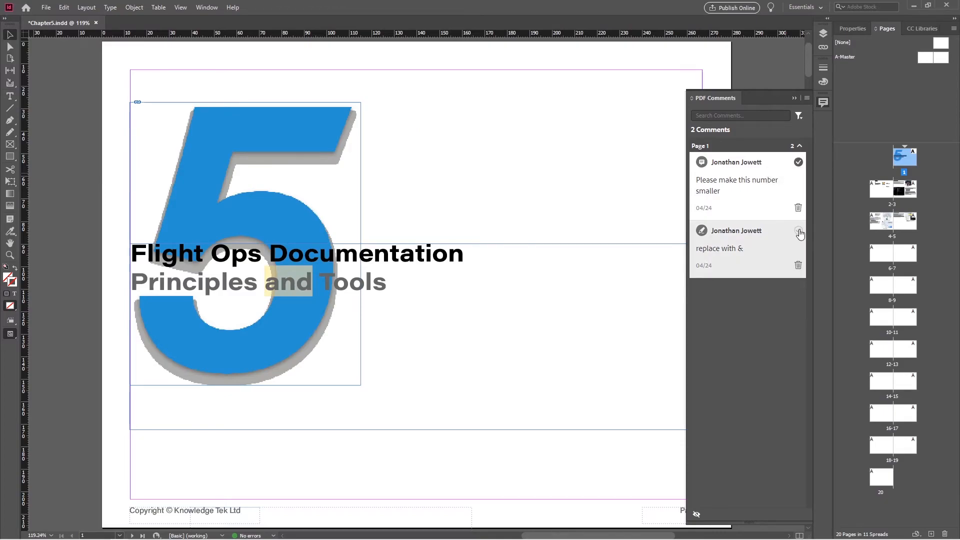
# Replace 'and' in the subtitle with '&' so it reads 'Principles & Tools'
pyautogui.click(756, 239)
pyautogui.moveTo(314, 292); pyautogui.dragTo(270, 288)
pyautogui.write('&')
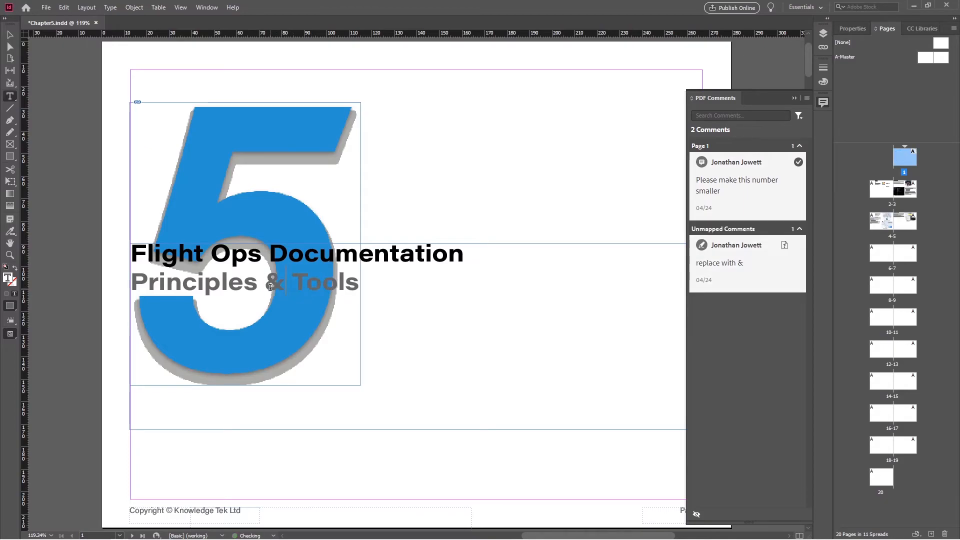